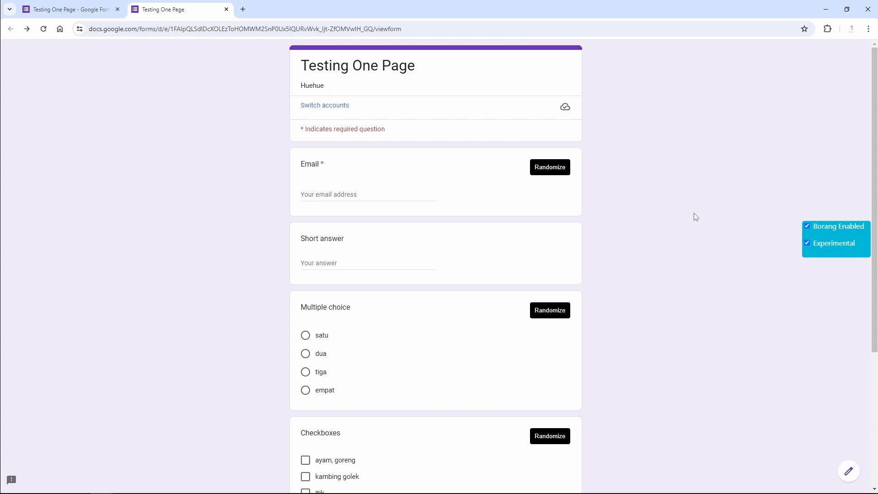
Set Collect email addresses to Responder input in the form's response settings
left_click(95, 10)
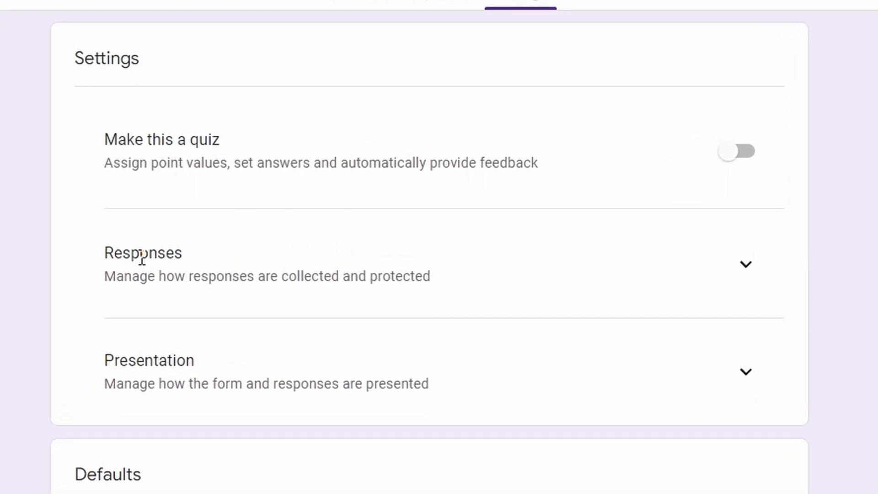
left_click(747, 267)
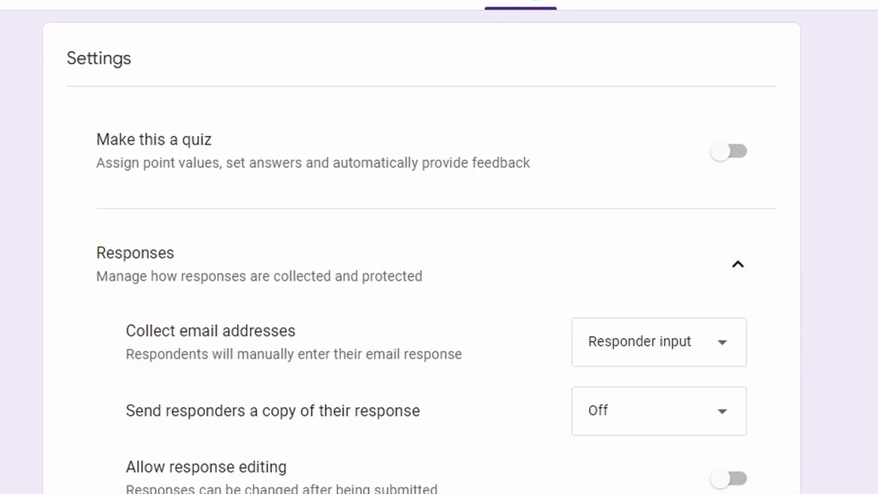
left_click(721, 197)
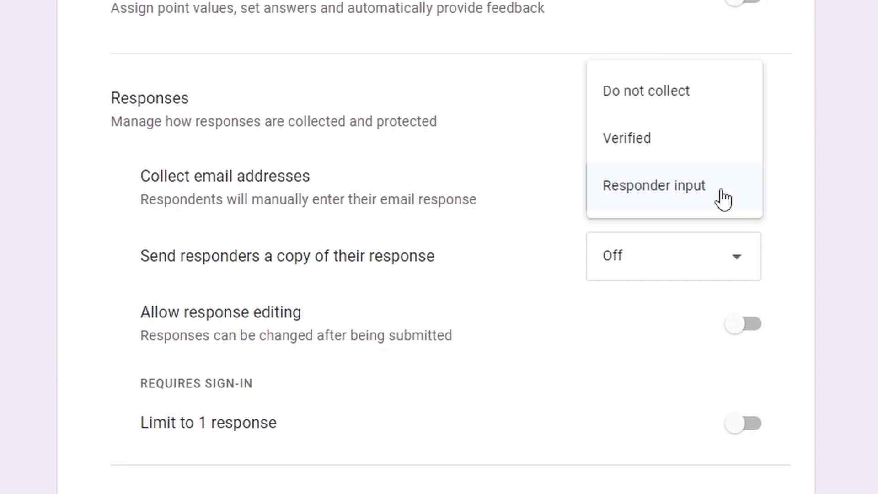
left_click(669, 198)
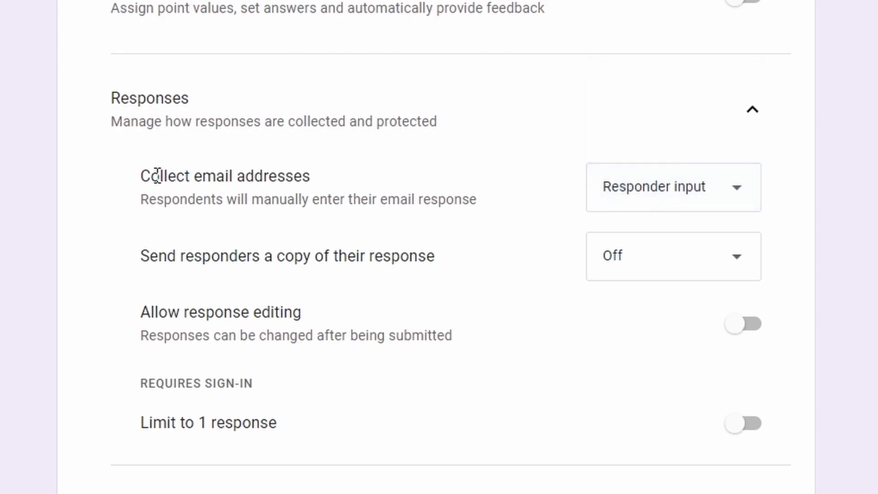
left_click_drag(152, 176, 289, 177)
left_click(364, 183)
Keep sending responders a copy Off and leave the one-response limit turned off
left_click_drag(149, 255, 431, 257)
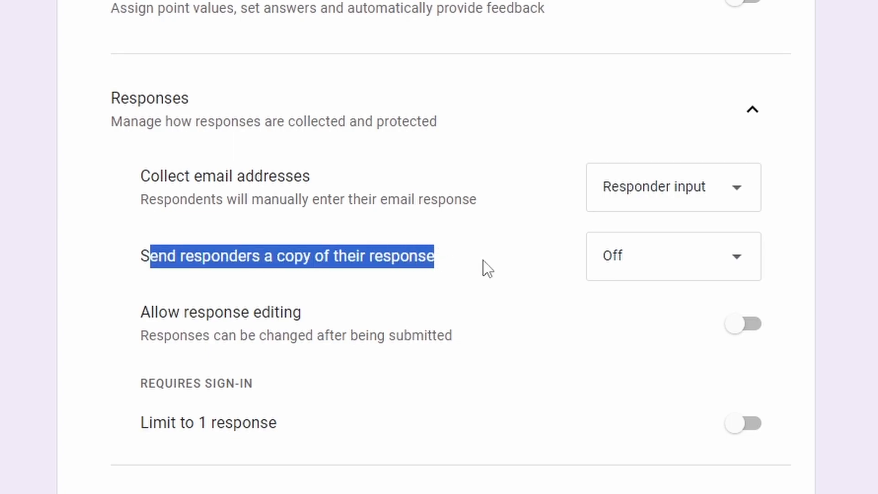
left_click(700, 279)
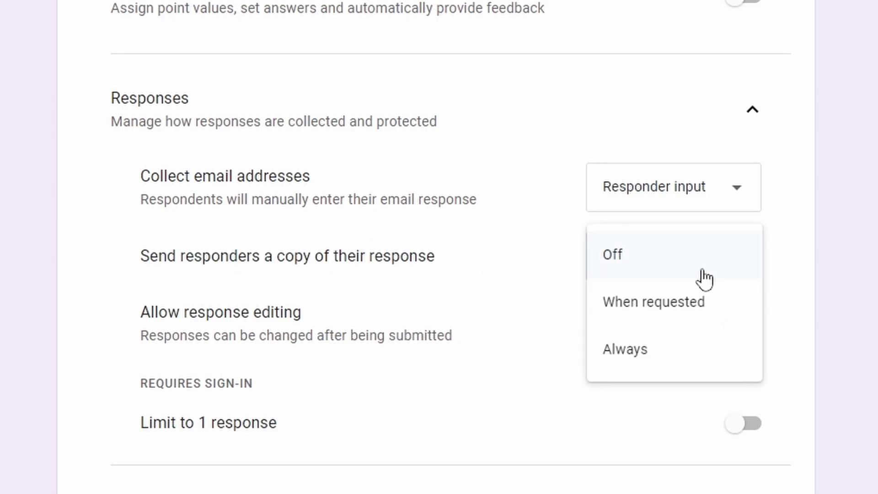
left_click(679, 272)
scroll(439, 275, "down", 2)
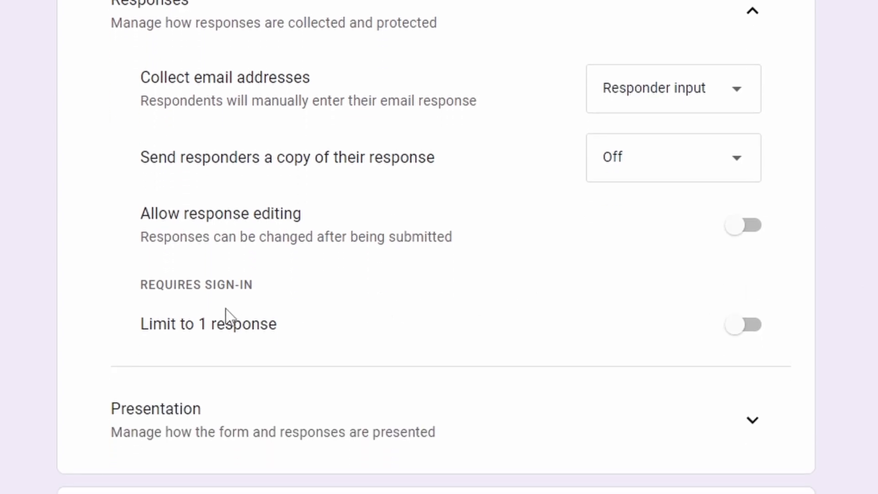
left_click(230, 333)
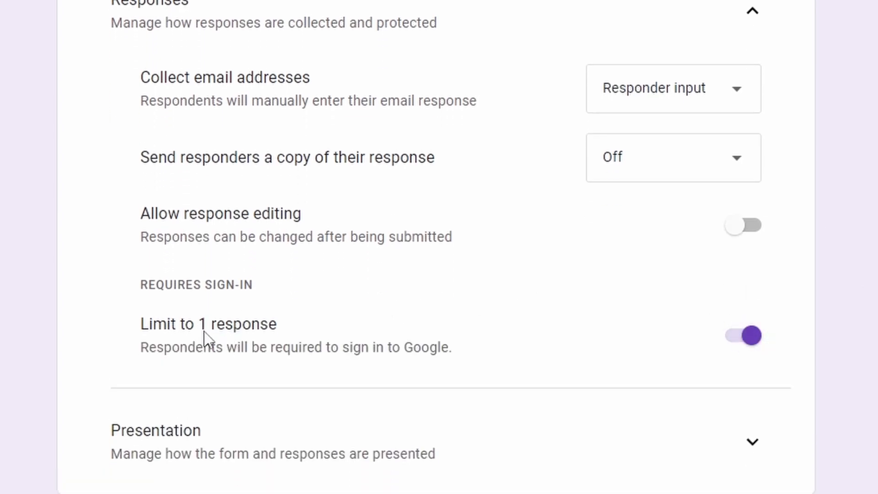
left_click(747, 339)
scroll(439, 274, "up", 2)
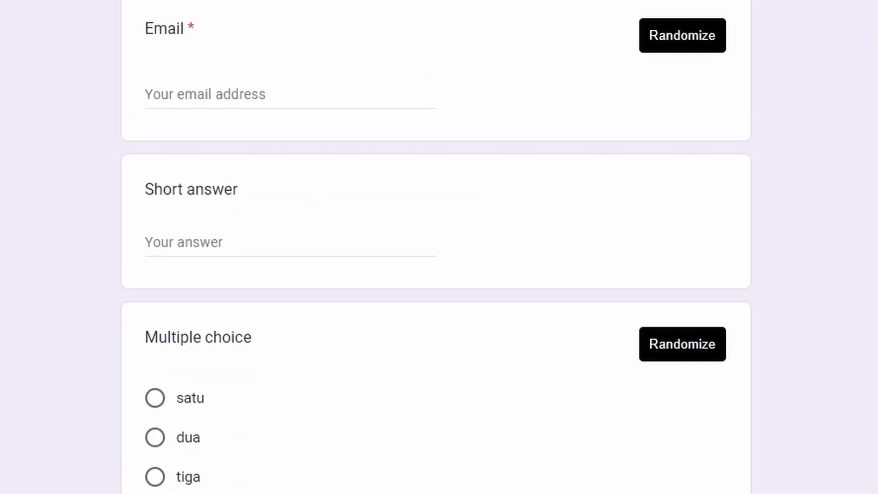
scroll(774, 126, "up", 1)
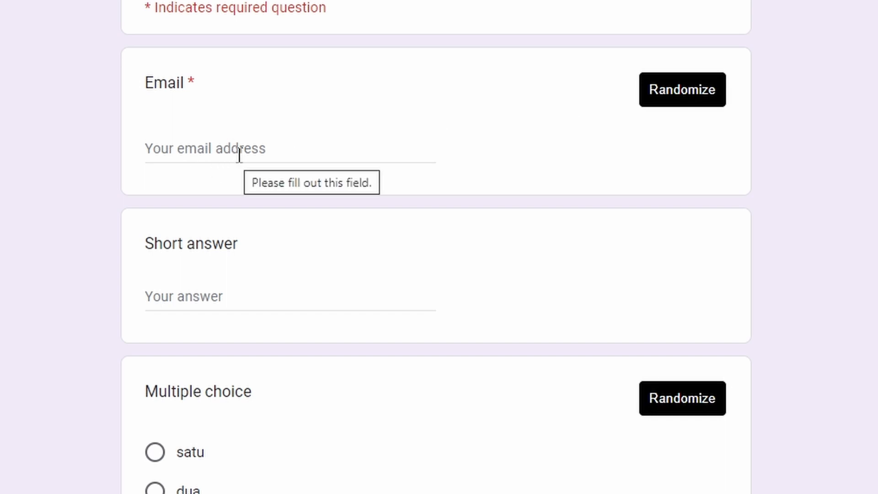
Enter 'frwerwer' as the Short answer on the live form
left_click(257, 151)
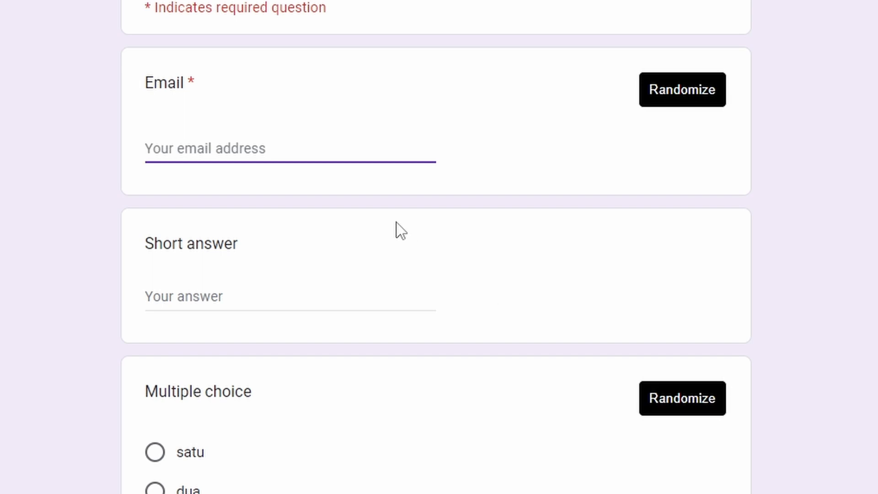
left_click(700, 98)
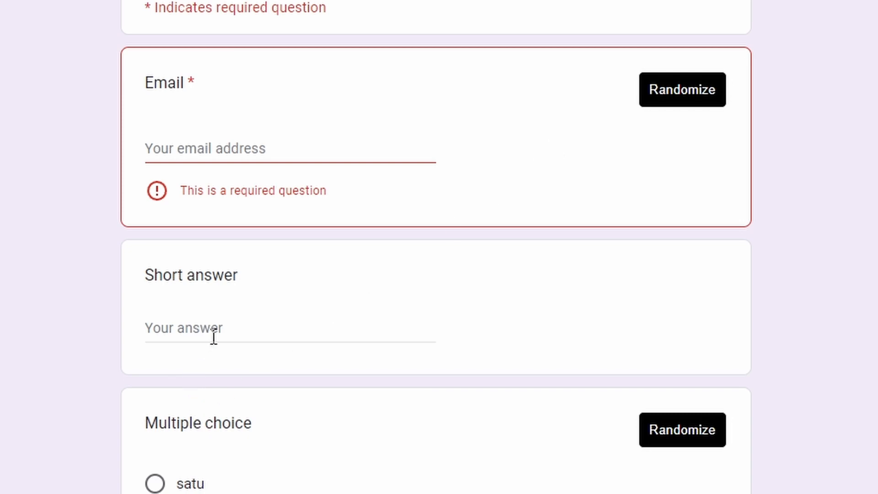
left_click(262, 330)
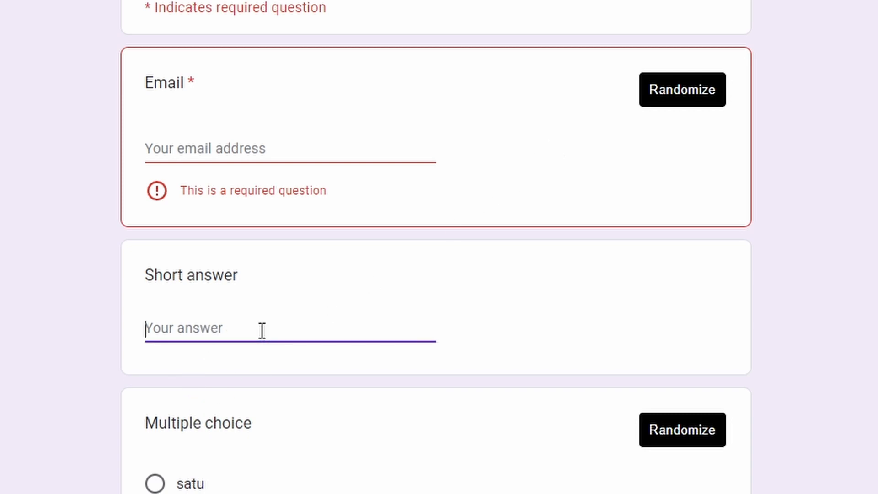
type("frwerwer")
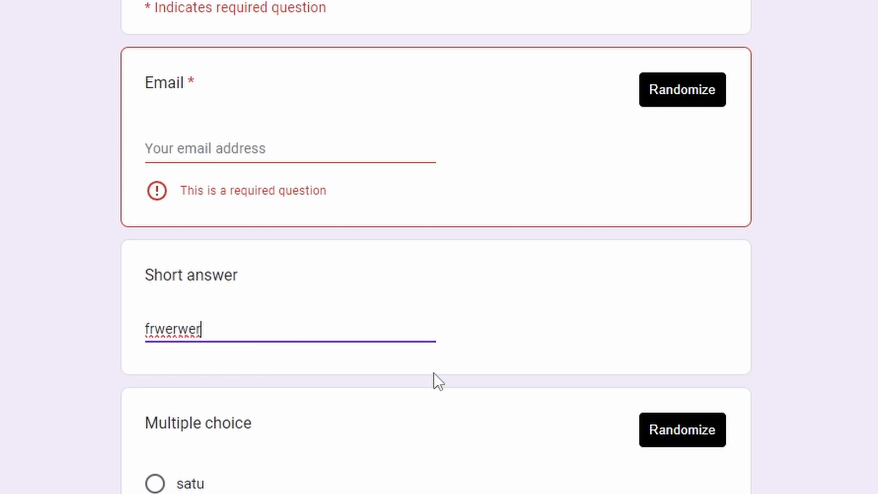
scroll(433, 381, "down", 4)
Answer satu, tick ayam, goreng, and pick 5 on the Nombor scale
left_click(184, 197)
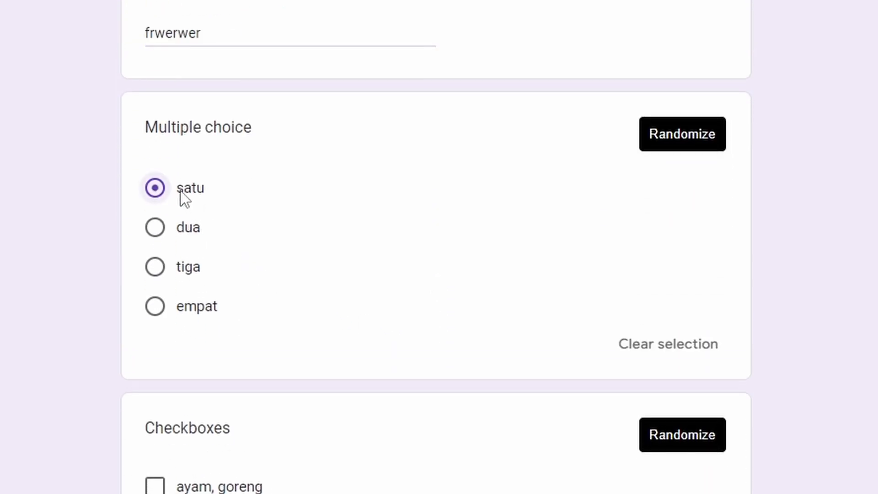
scroll(403, 467, "down", 3)
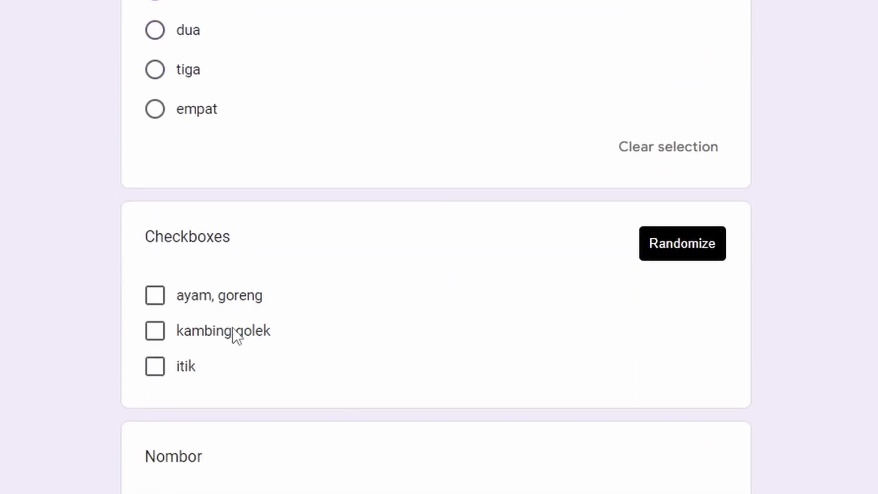
left_click(217, 302)
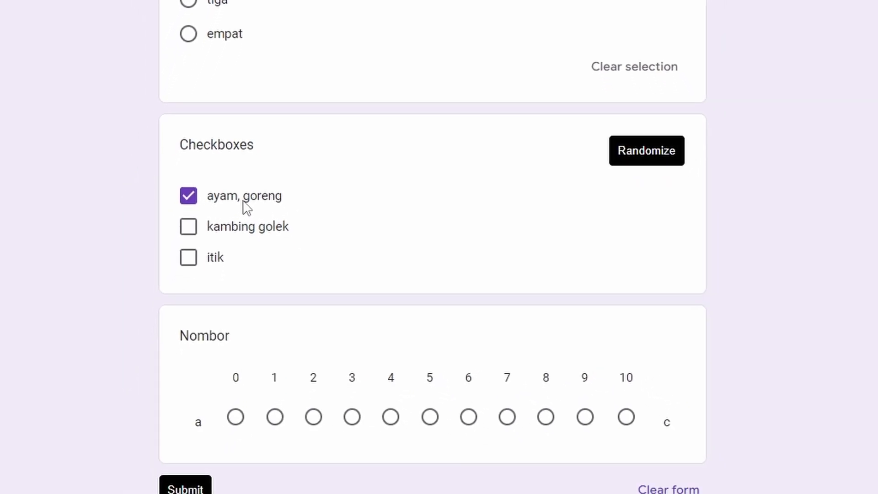
left_click(428, 381)
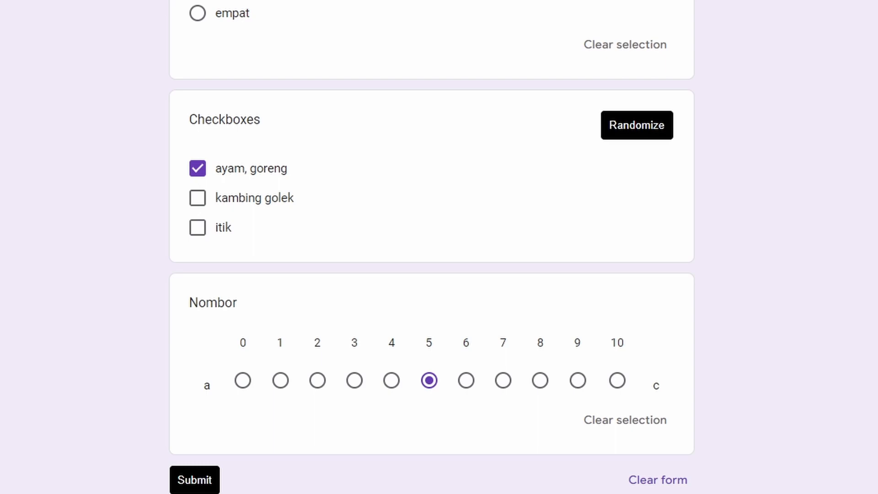
scroll(775, 48, "up", 5)
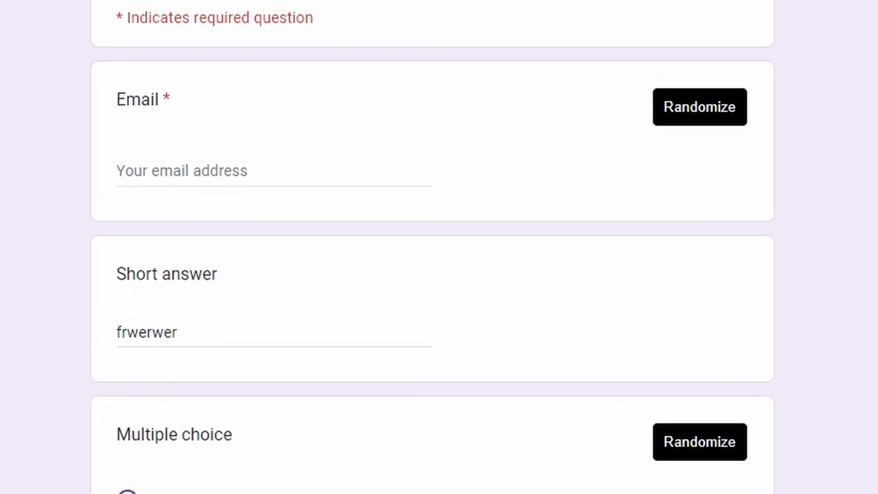
Randomize the Email, Multiple choice and Checkboxes answers with Borang
left_click(734, 114)
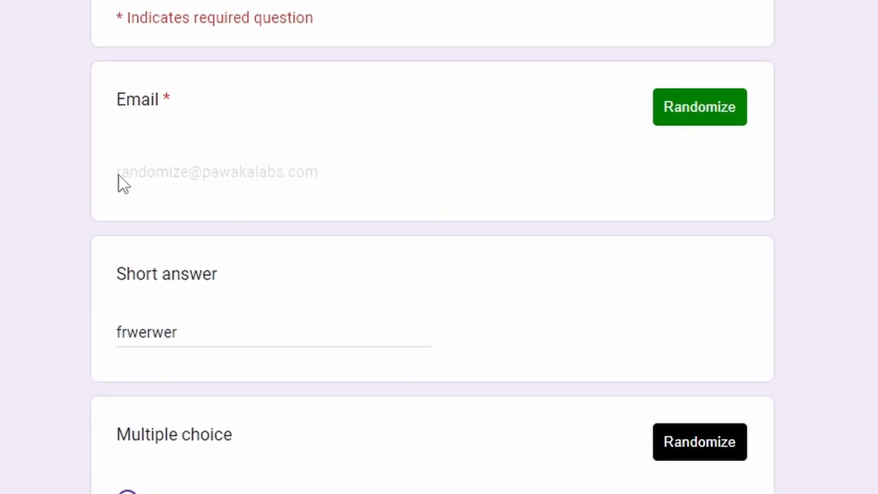
triple_click(230, 187)
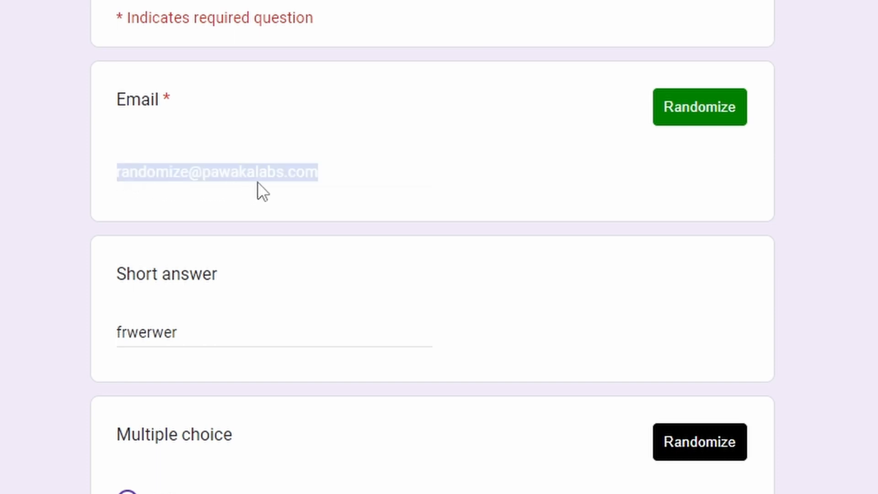
scroll(439, 274, "down", 5)
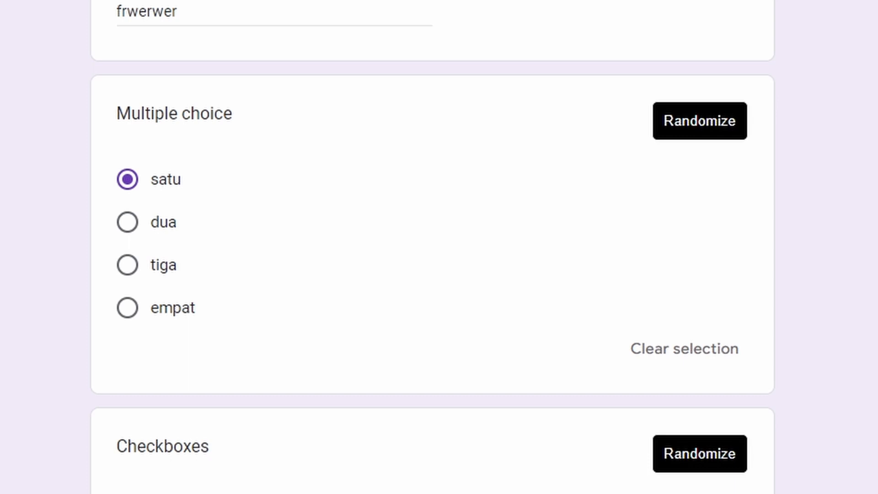
left_click(688, 129)
left_click(596, 272)
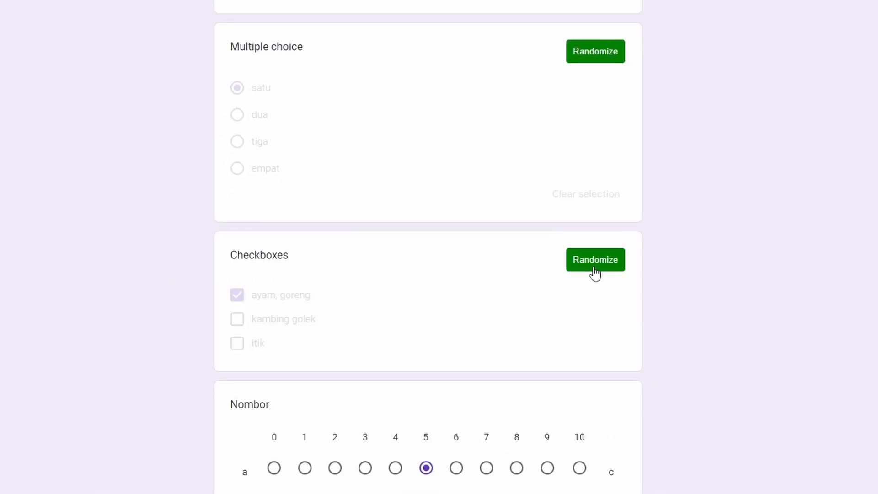
scroll(737, 235, "down", 2)
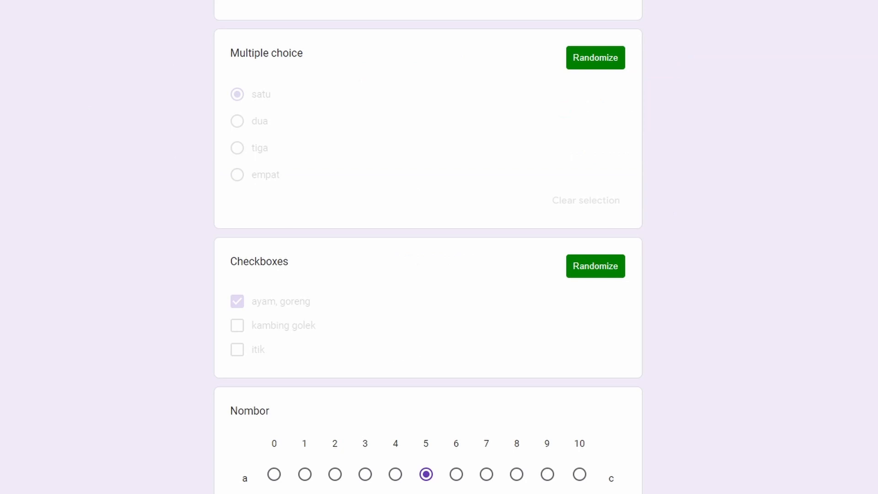
type("12")
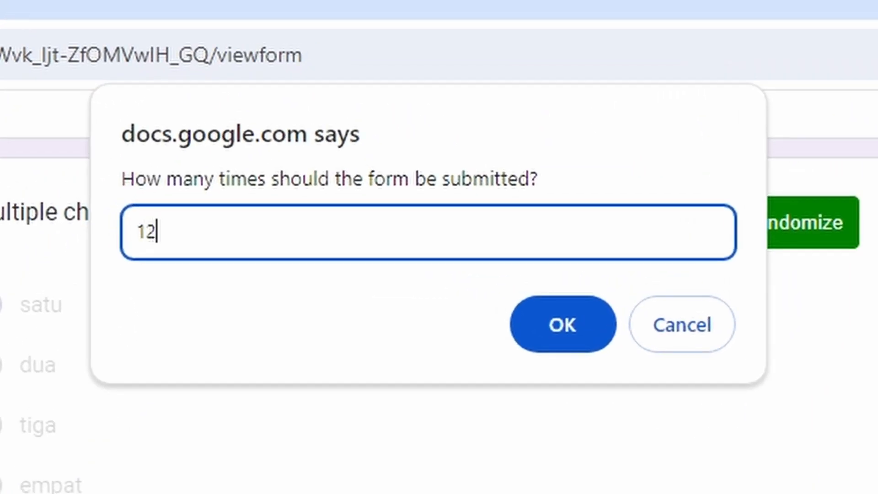
Submit the form 12 times and confirm the 12 / 12 completion count
left_click(571, 339)
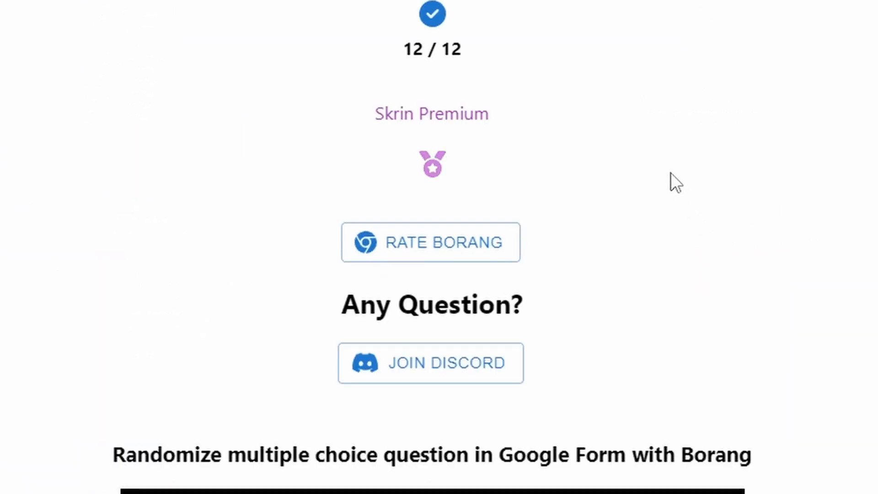
left_click_drag(464, 53, 271, 51)
left_click(420, 107)
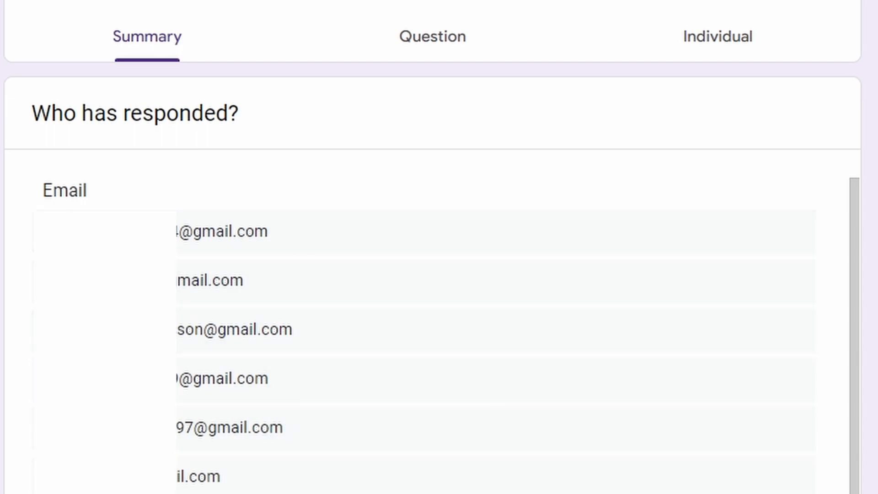
scroll(439, 274, "down", 1)
scroll(439, 274, "down", 5)
scroll(440, 275, "down", 1)
scroll(298, 203, "down", 5)
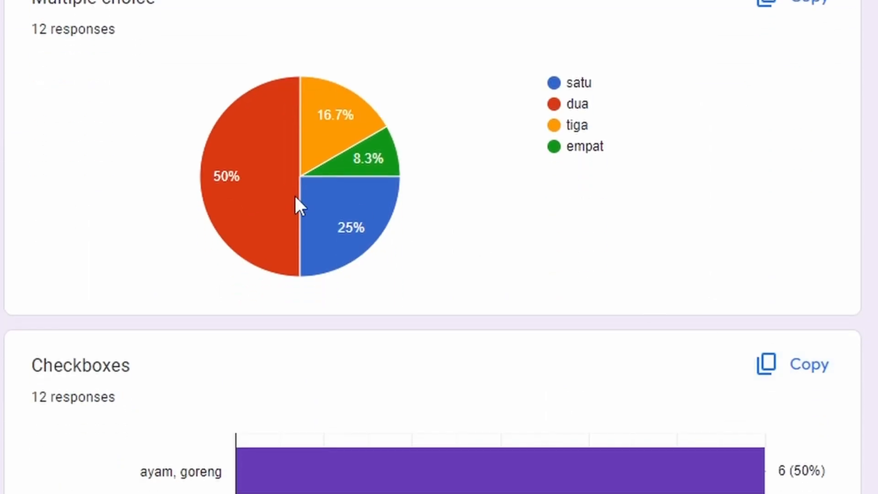
scroll(357, 418, "down", 3)
scroll(672, 418, "down", 4)
scroll(872, 441, "down", 6)
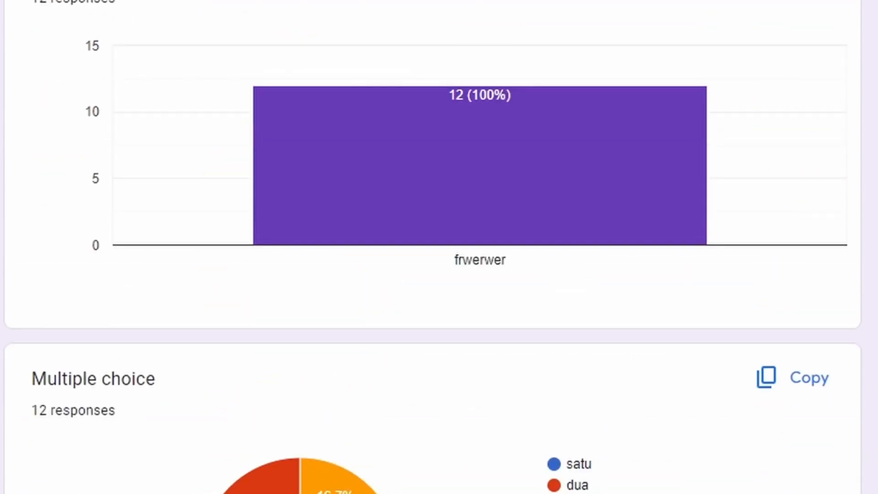